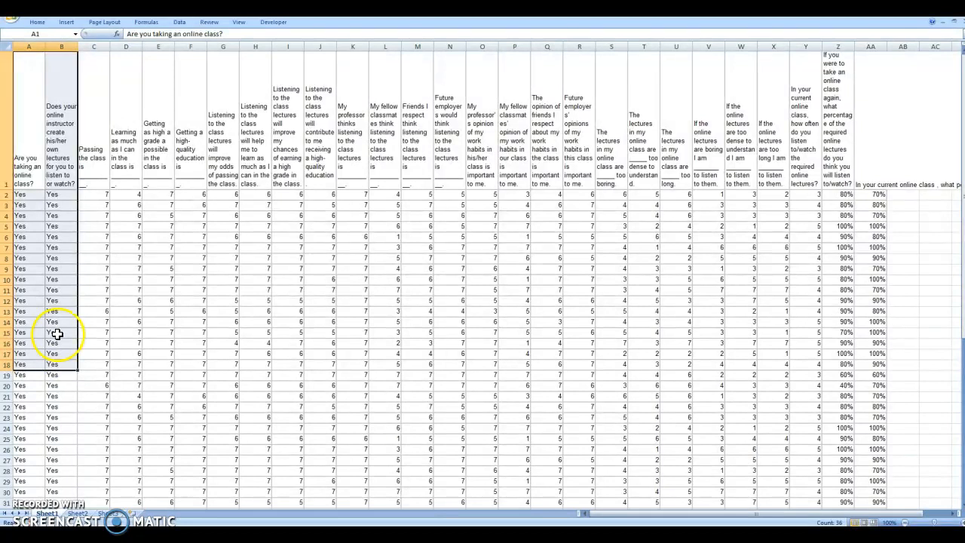
# Compare the question headings in columns C to E with the BE items and their rating scale in the Word survey document
pyautogui.click(101, 206)
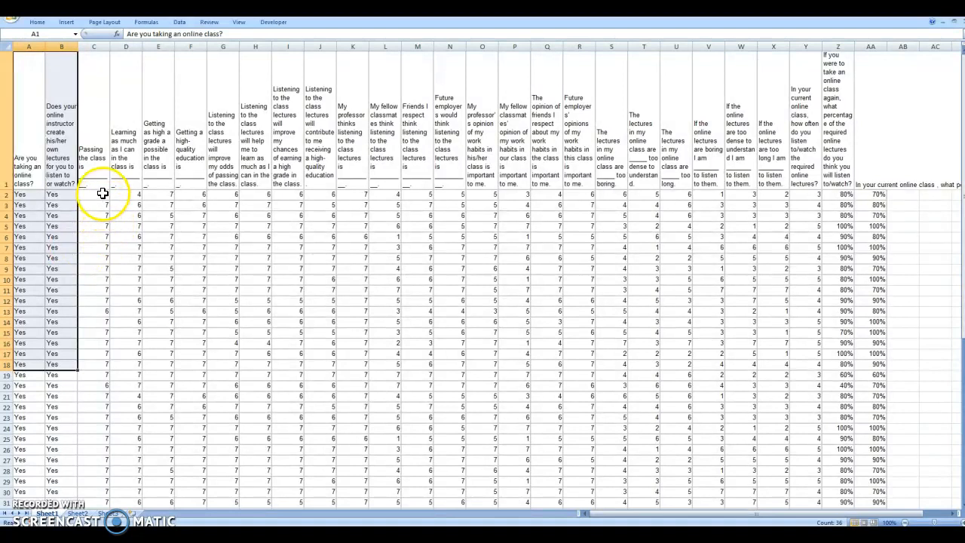
pyautogui.click(102, 184)
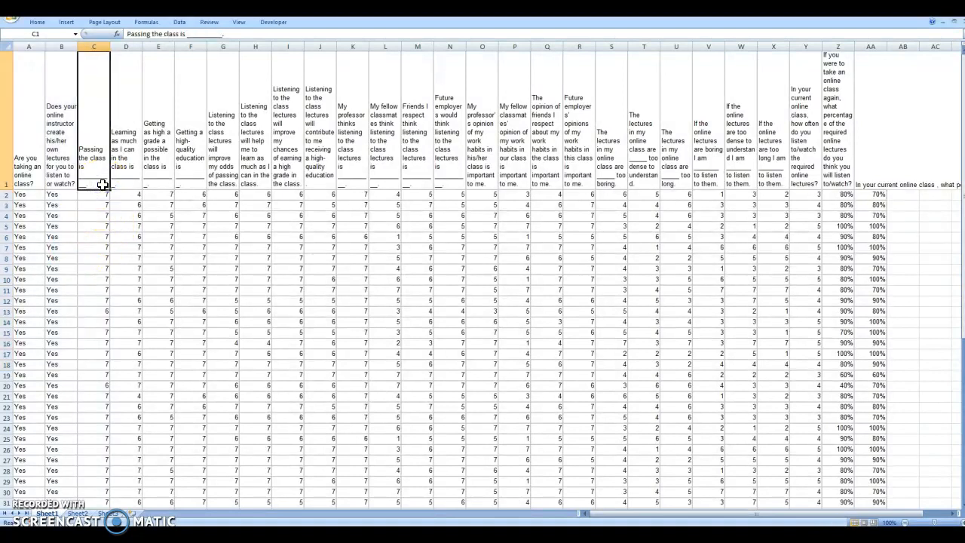
pyautogui.click(127, 180)
pyautogui.click(166, 180)
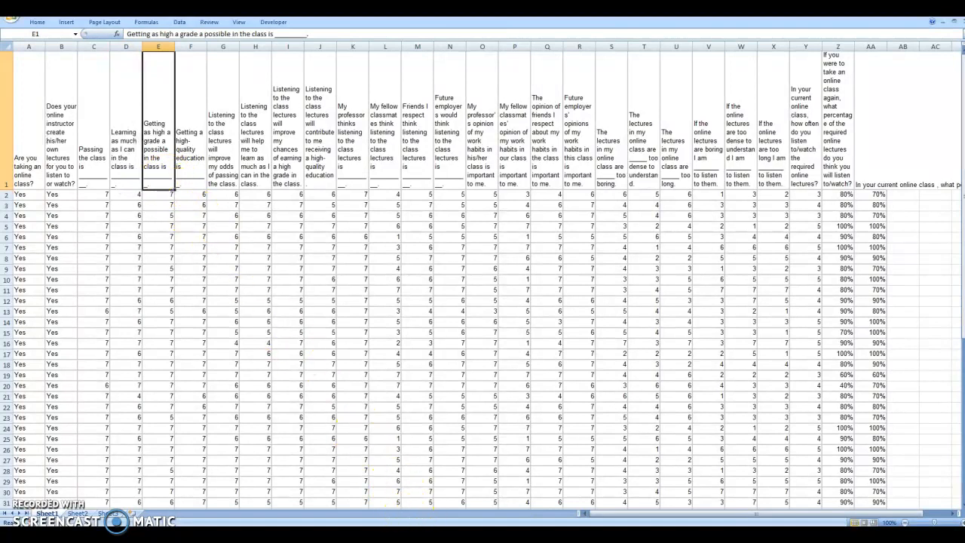
pyautogui.hotkey('alt', 'Tab')
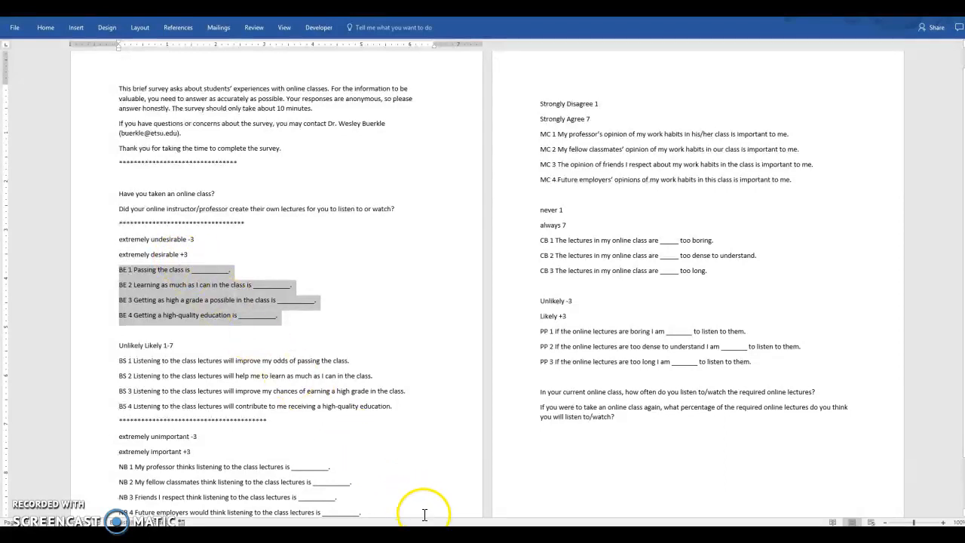
pyautogui.hotkey('alt', 'Tab')
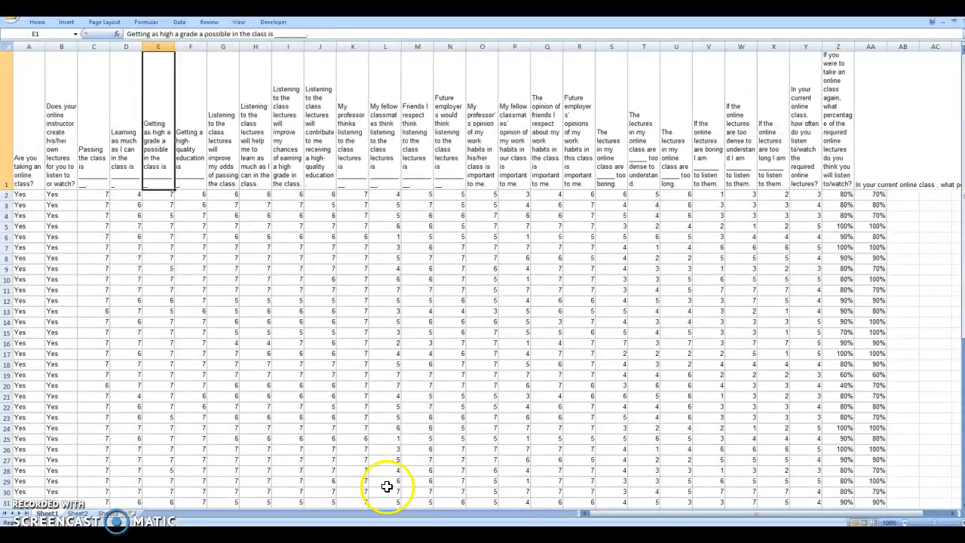
pyautogui.click(94, 195)
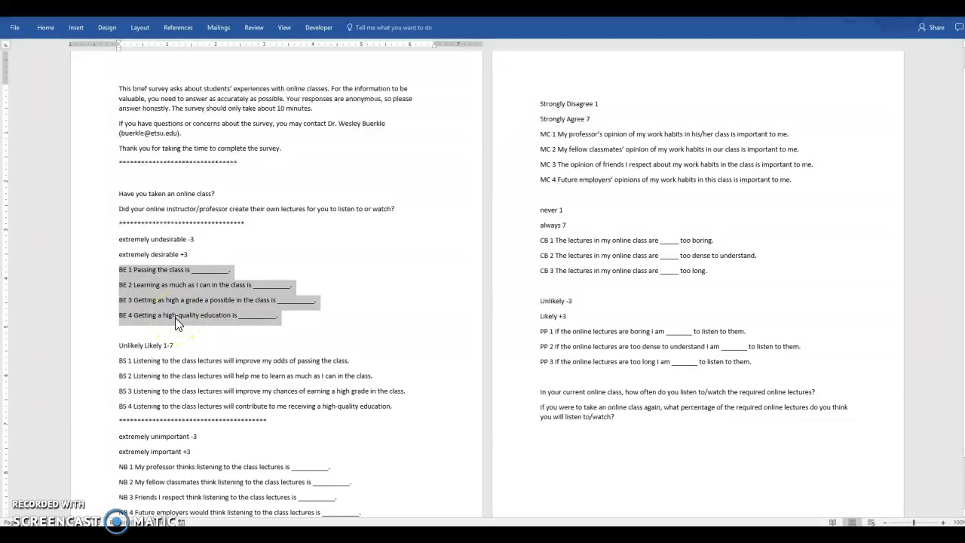
pyautogui.click(151, 278)
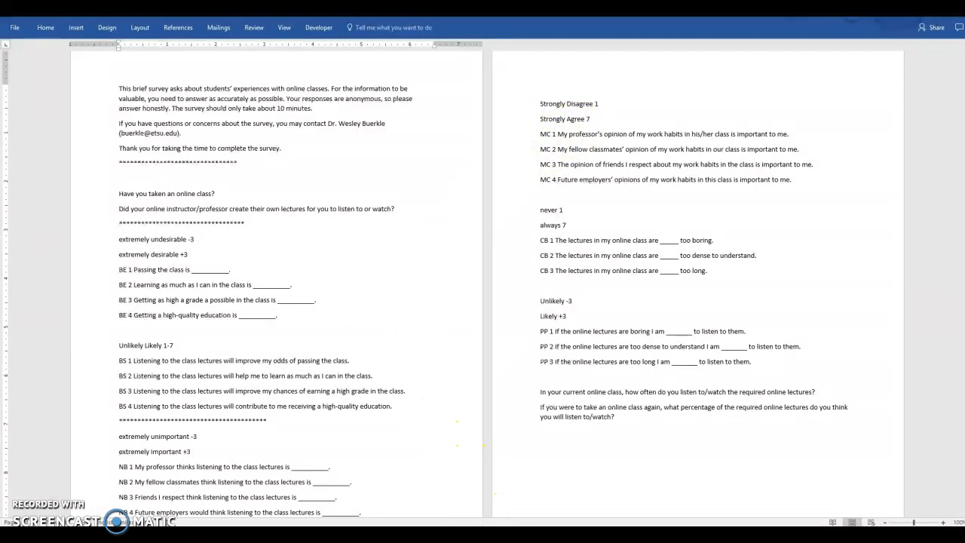
pyautogui.click(354, 463)
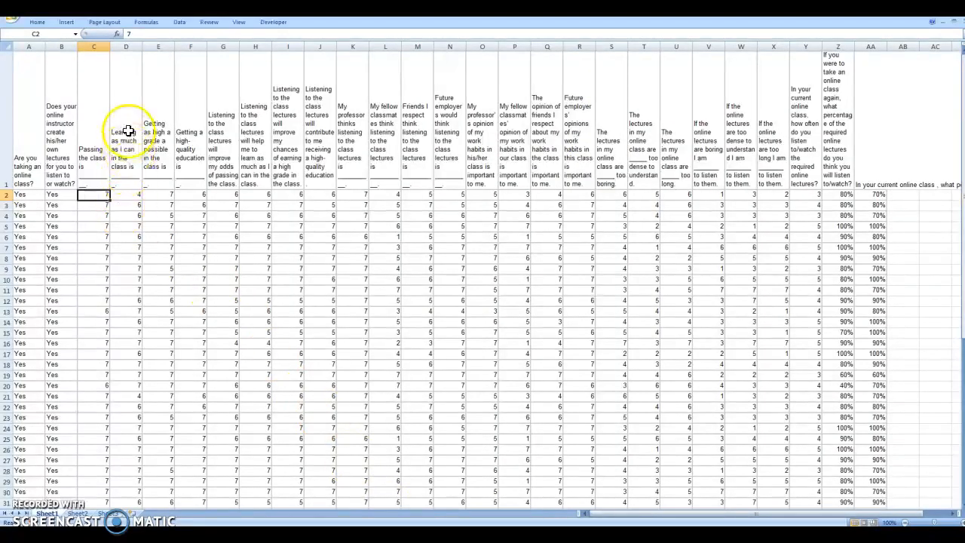
# Insert a blank column before the "Learning as much as I can in the class" column and head it BE1
pyautogui.click(125, 46)
pyautogui.rightClick(125, 46)
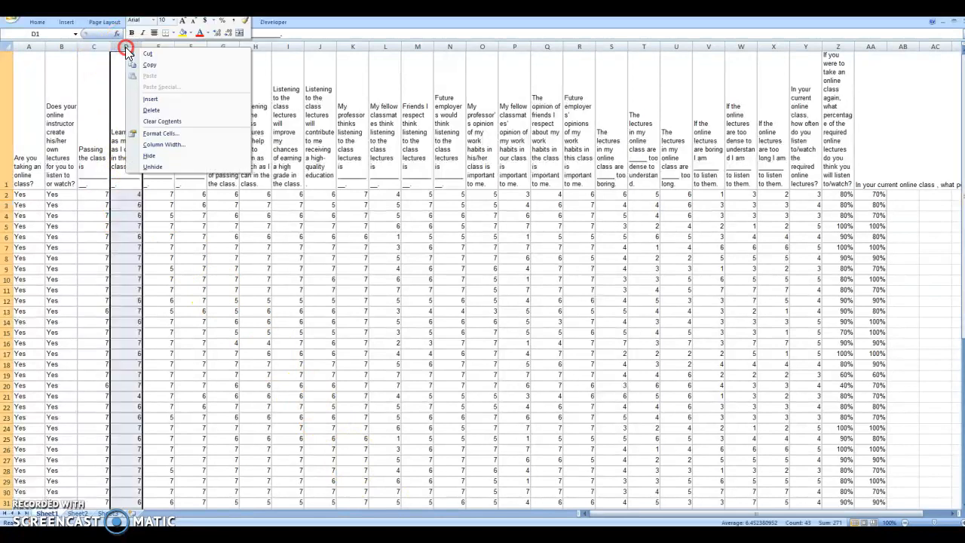
pyautogui.click(148, 99)
pyautogui.click(127, 227)
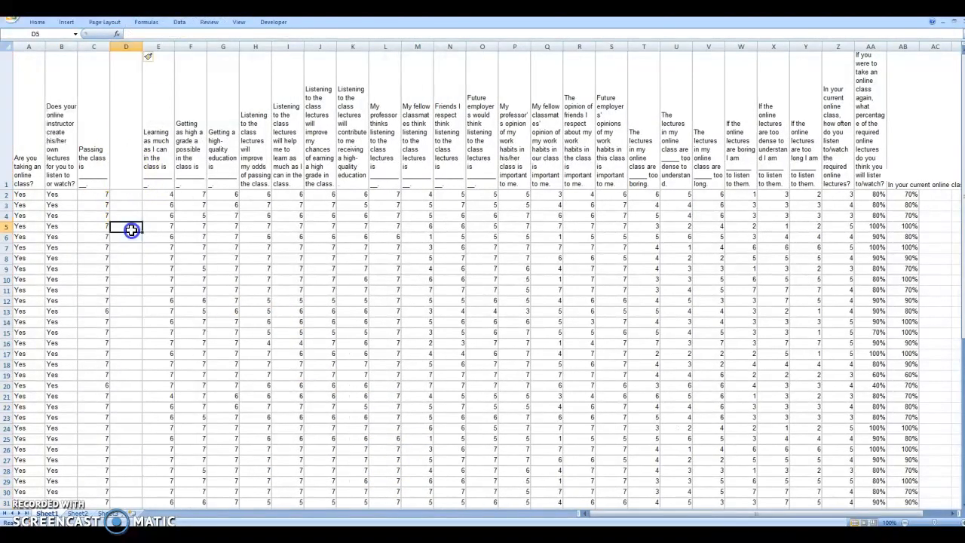
pyautogui.click(125, 183)
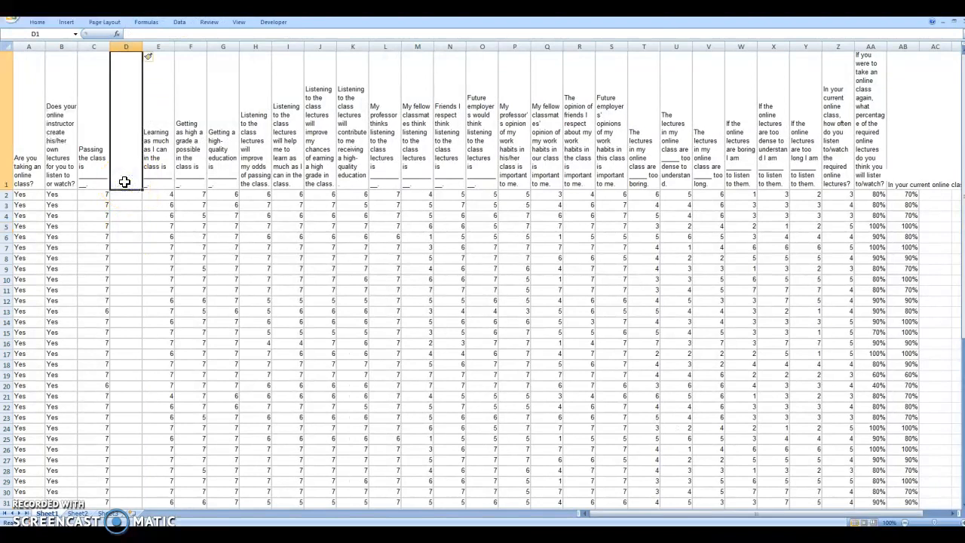
pyautogui.write('BE')
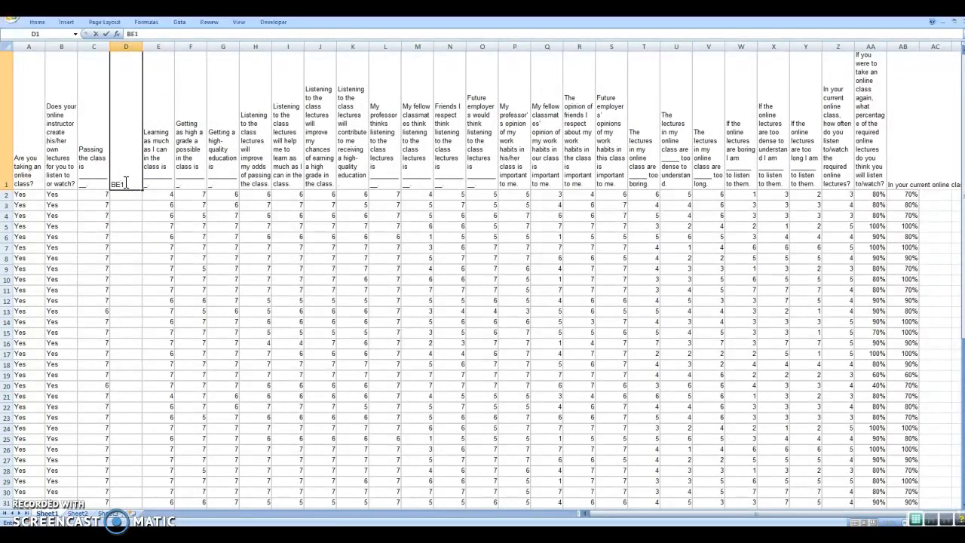
pyautogui.write('1')
pyautogui.press('Return')
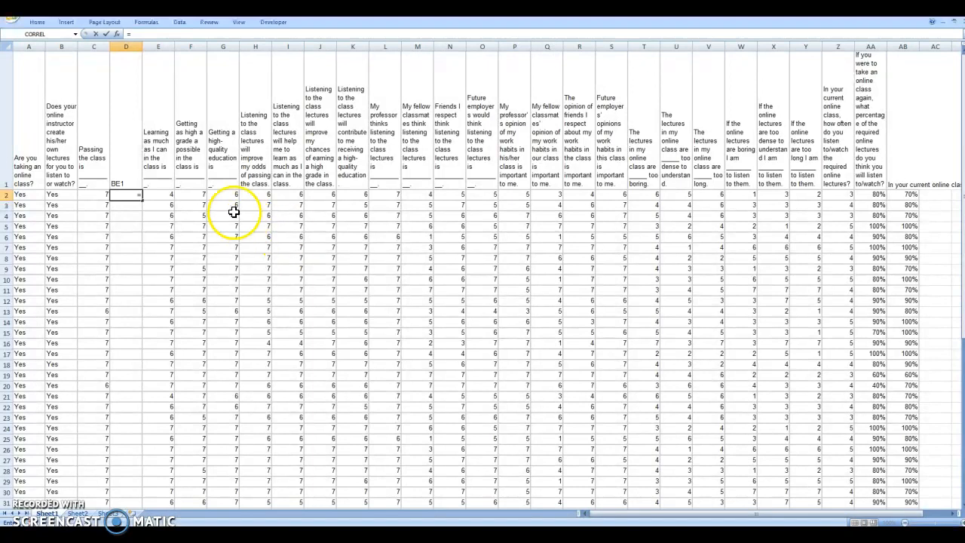
# Enter the formula =C2-4 in cell D2 to rescale the first "Passing the class" response
pyautogui.click(97, 194)
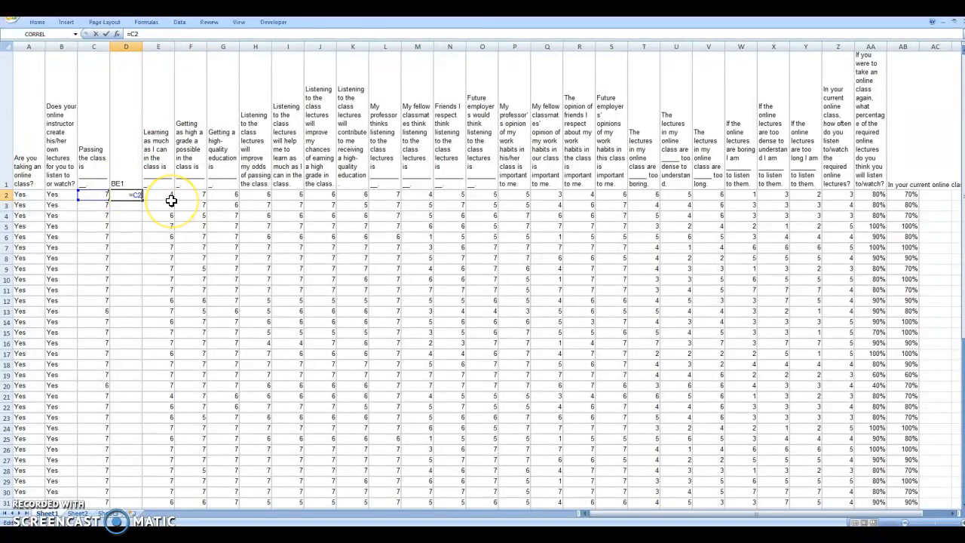
pyautogui.press('Return')
pyautogui.press('Up')
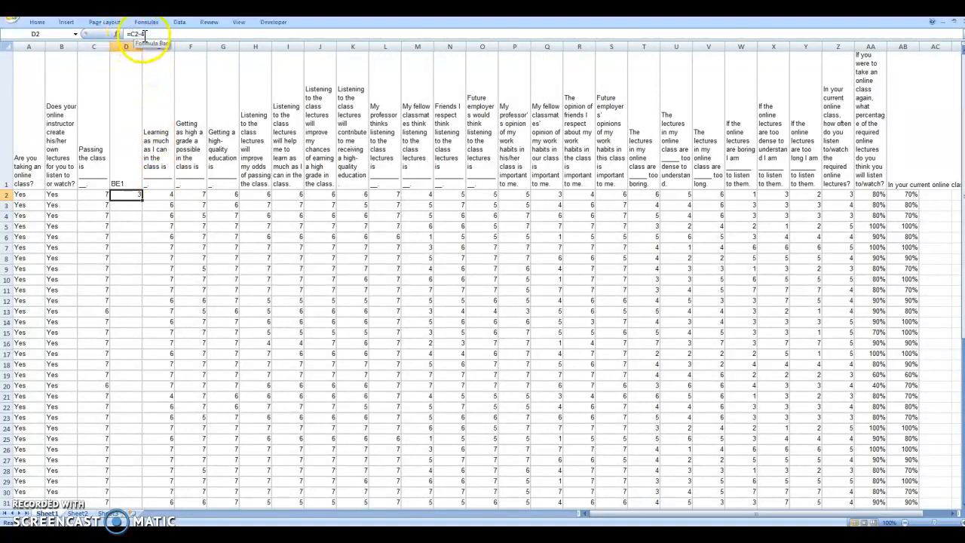
pyautogui.click(132, 205)
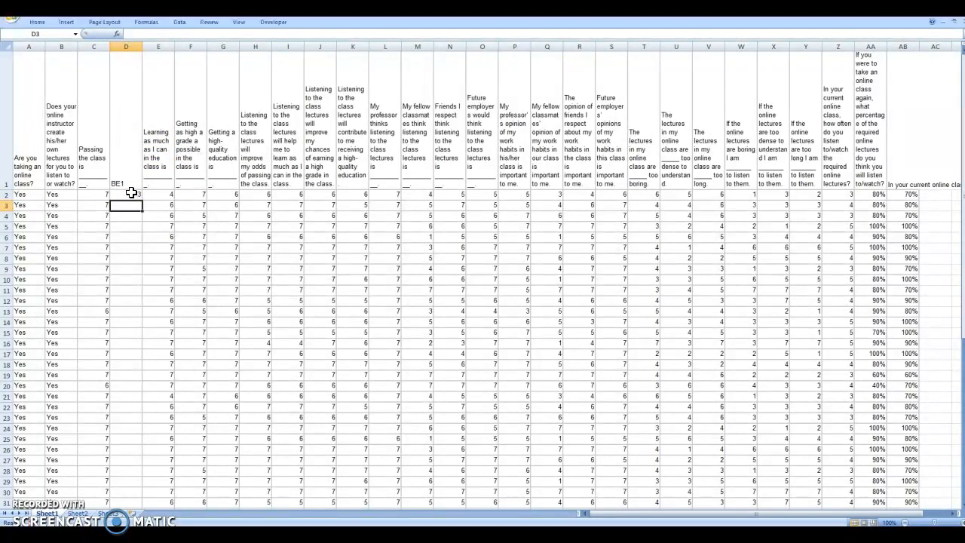
pyautogui.click(119, 195)
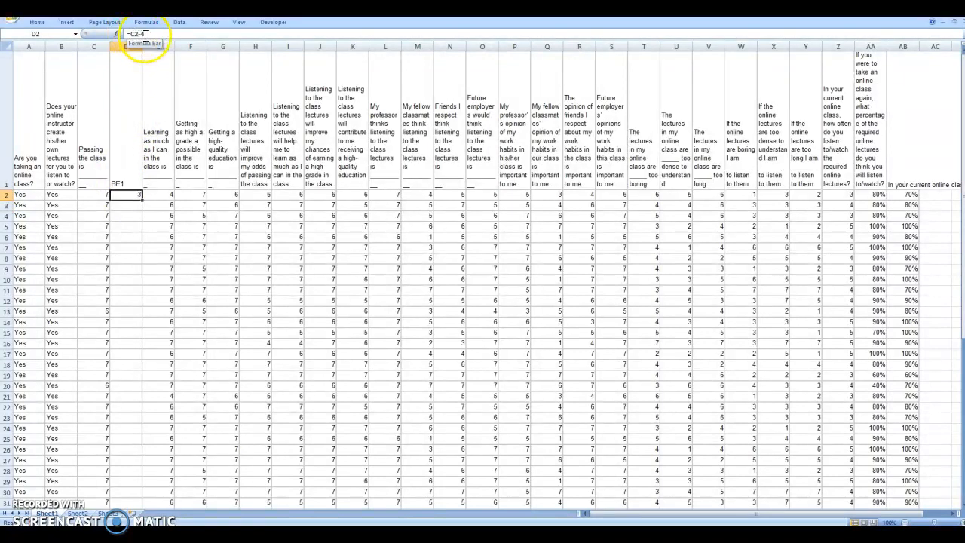
# Copy the D2 formula into cells D3 to D43 of the BE1 column
pyautogui.click(125, 206)
pyautogui.click(125, 194)
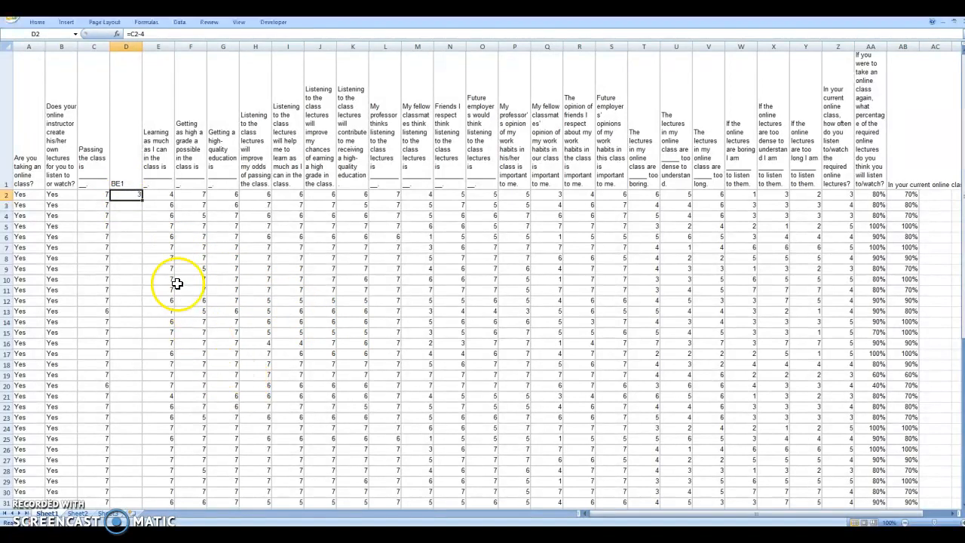
pyautogui.rightClick(124, 194)
pyautogui.click(138, 216)
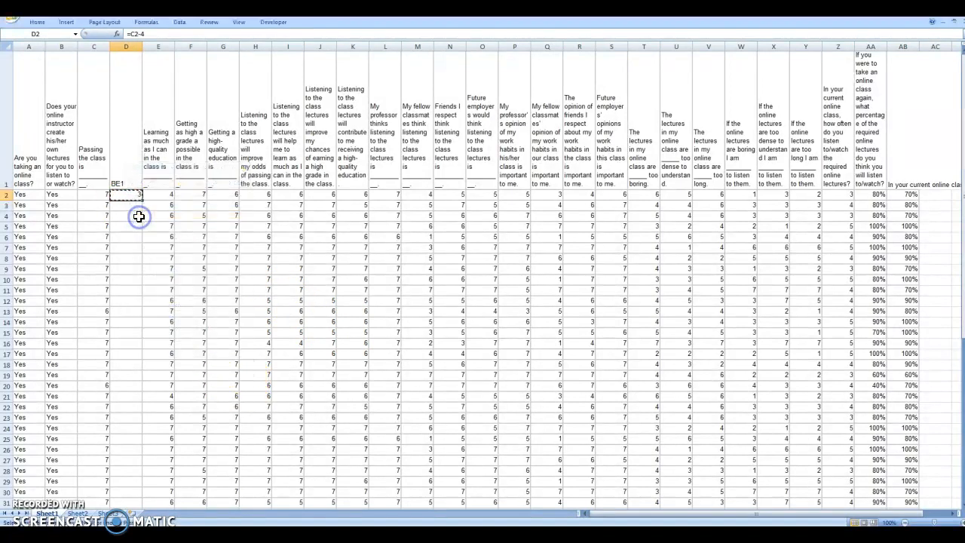
pyautogui.moveTo(133, 209); pyautogui.dragTo(116, 486)
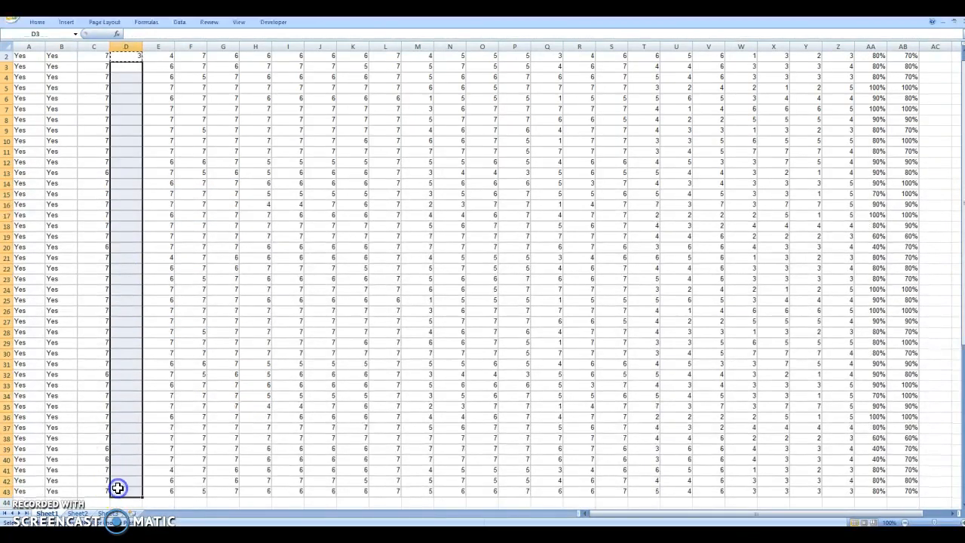
pyautogui.rightClick(134, 416)
pyautogui.click(159, 284)
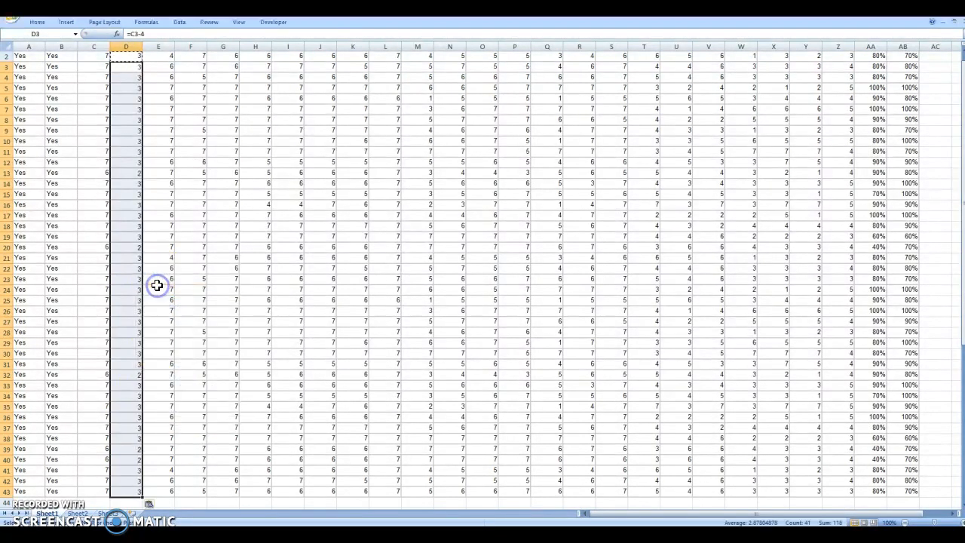
# Check the copied formulas cell by cell down the BE1 column, from D2 to D13
pyautogui.scroll(1, 138, 345)
pyautogui.click(138, 280)
pyautogui.click(129, 209)
pyautogui.press('Up')
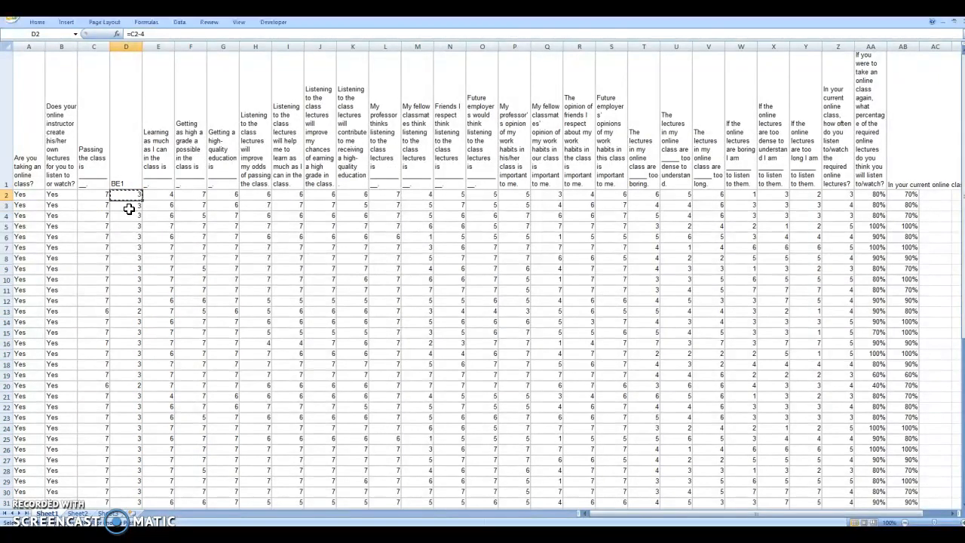
pyautogui.press('Down')
pyautogui.press('Down')
pyautogui.press('Down')
pyautogui.press('Down')
pyautogui.press('Down')
pyautogui.press('Down')
pyautogui.press('Down')
pyautogui.press('Down')
pyautogui.press('Down')
pyautogui.press('Down')
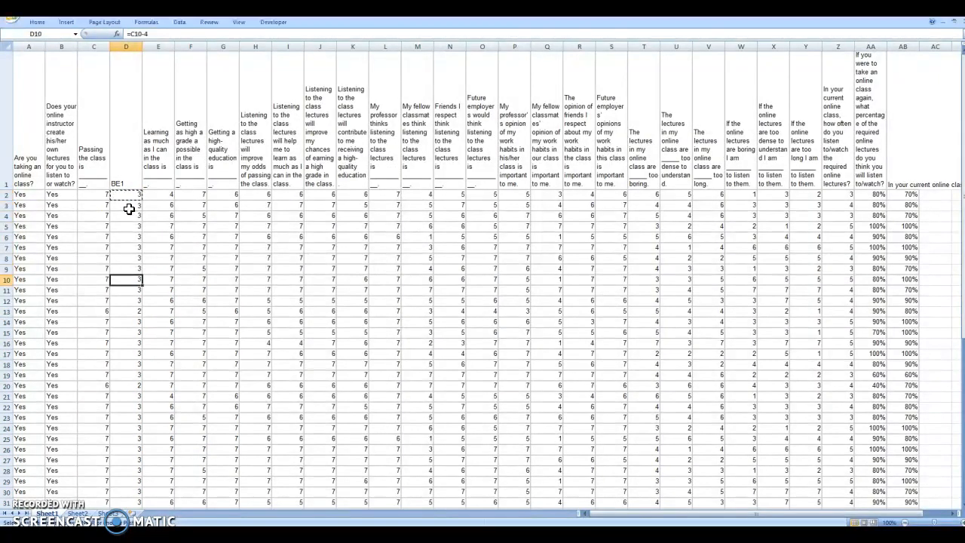
pyautogui.press('Down')
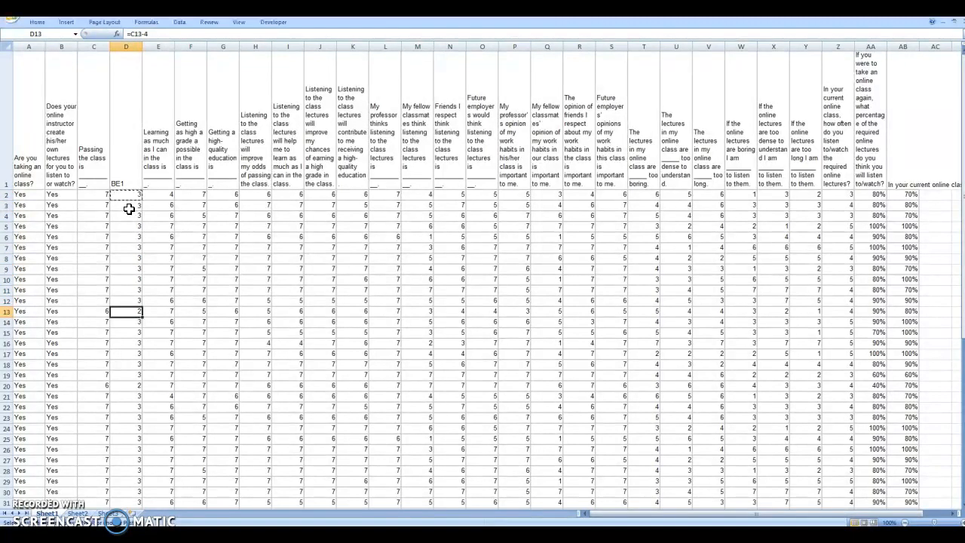
# Fill the original "Passing the class" column C with dark gray
pyautogui.click(96, 47)
pyautogui.moveTo(110, 47)
pyautogui.mouseDown()
pyautogui.moveTo(86, 48)
pyautogui.moveTo(108, 44)
pyautogui.mouseUp()
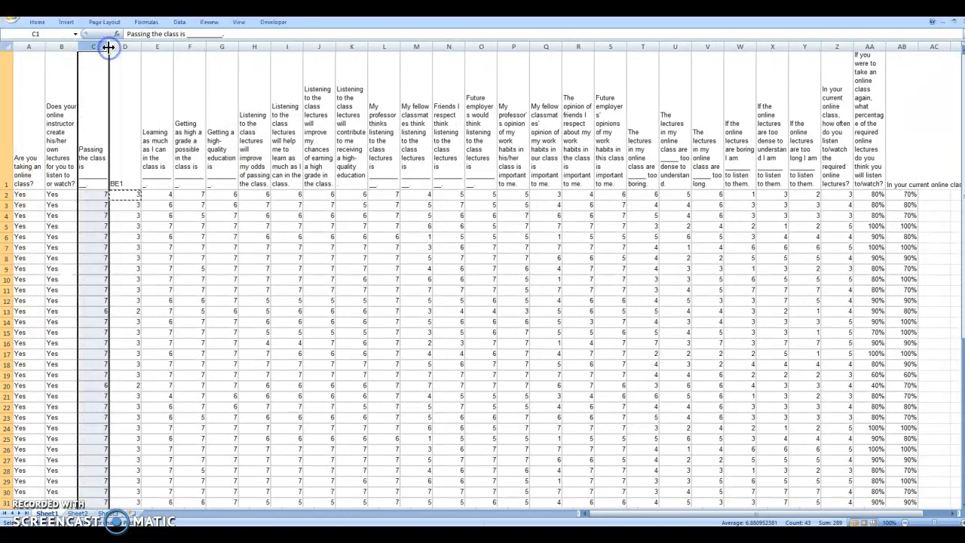
pyautogui.rightClick(93, 46)
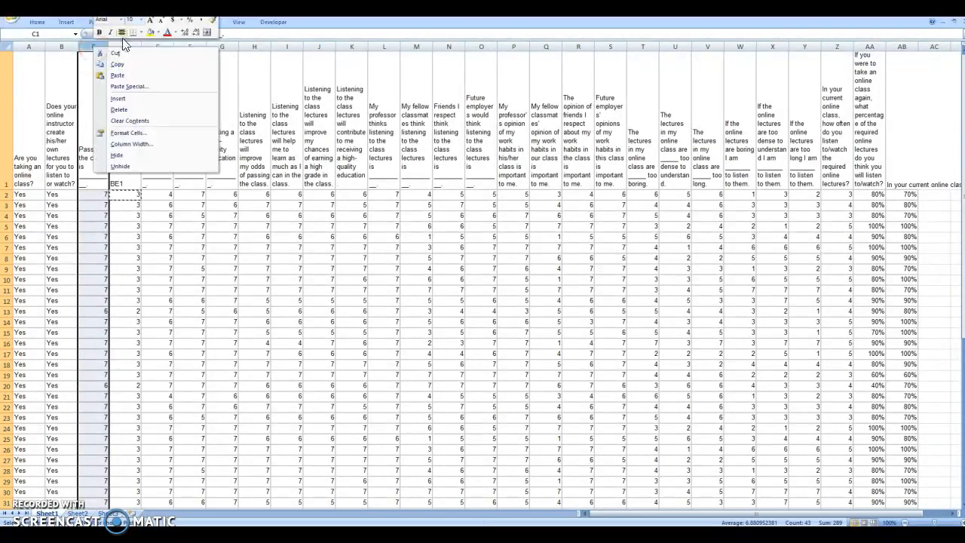
pyautogui.click(157, 33)
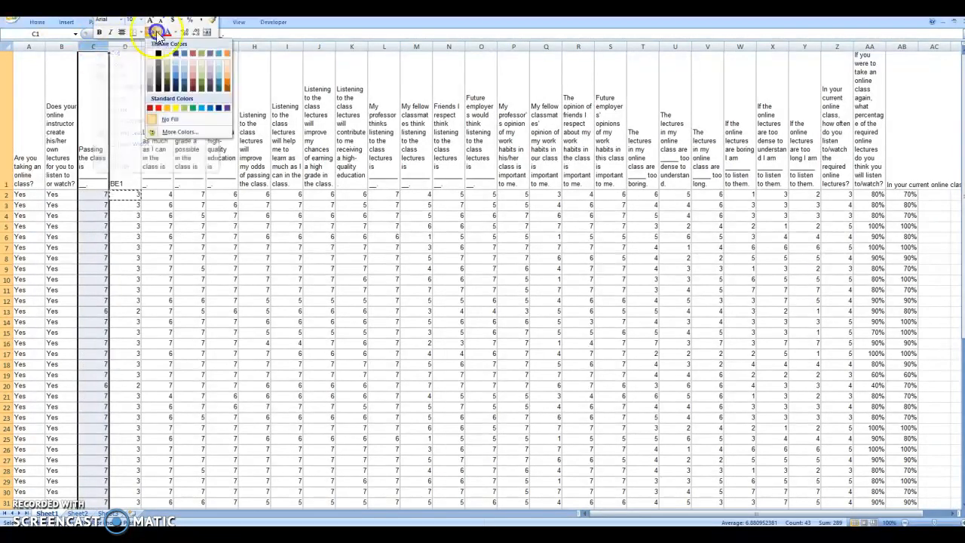
pyautogui.click(150, 85)
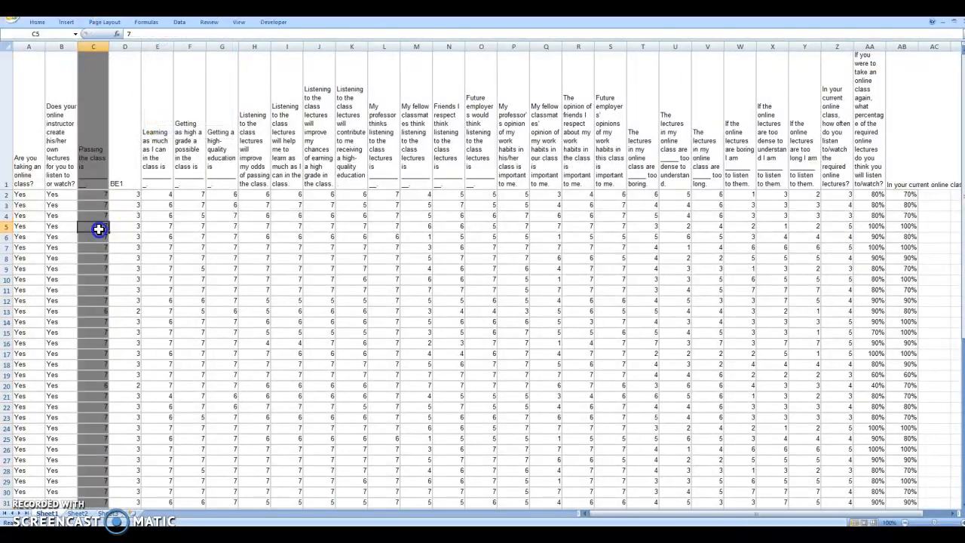
pyautogui.click(125, 247)
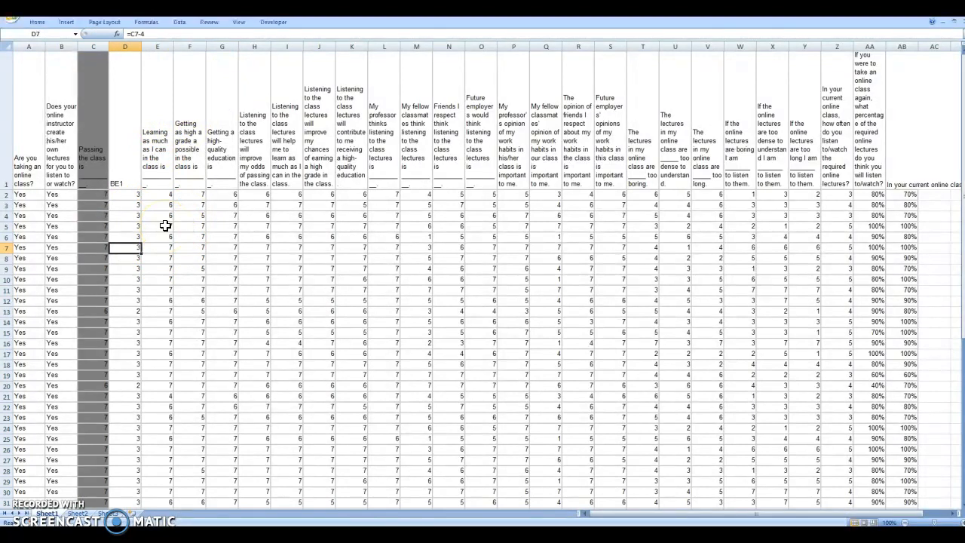
# Insert a blank column before the "Getting as high a grade" column and head it BE2
pyautogui.click(196, 45)
pyautogui.rightClick(196, 45)
pyautogui.click(219, 98)
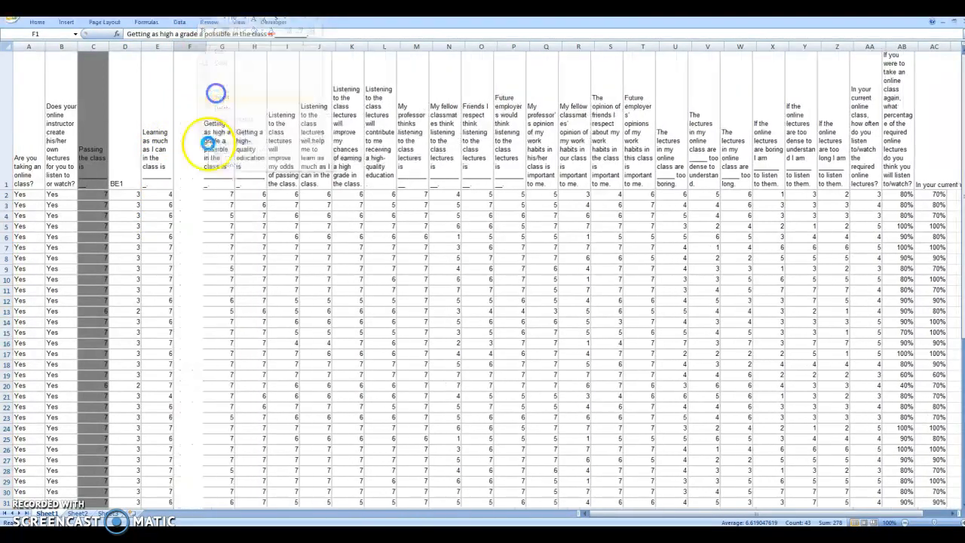
pyautogui.write('B')
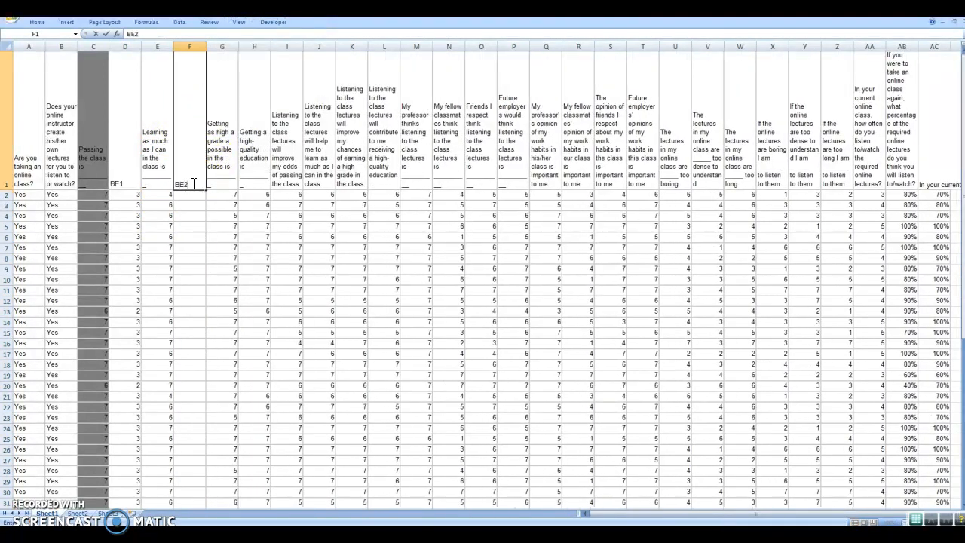
pyautogui.write('E2')
pyautogui.press('Return')
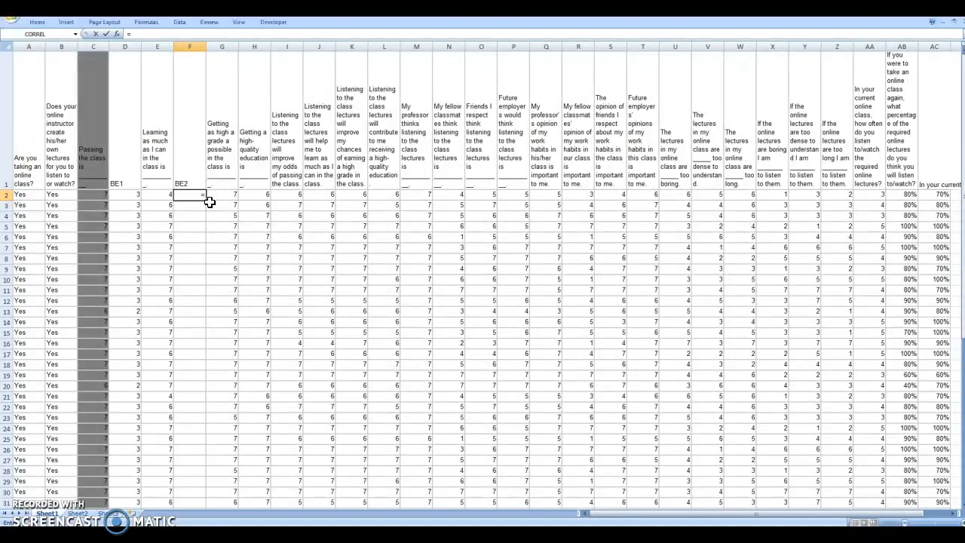
# Enter the formula =E2-4 in cell F2 to rescale the first "Learning as much as I can" response
pyautogui.write('=')
pyautogui.click(156, 195)
pyautogui.write('-4')
pyautogui.press('Return')
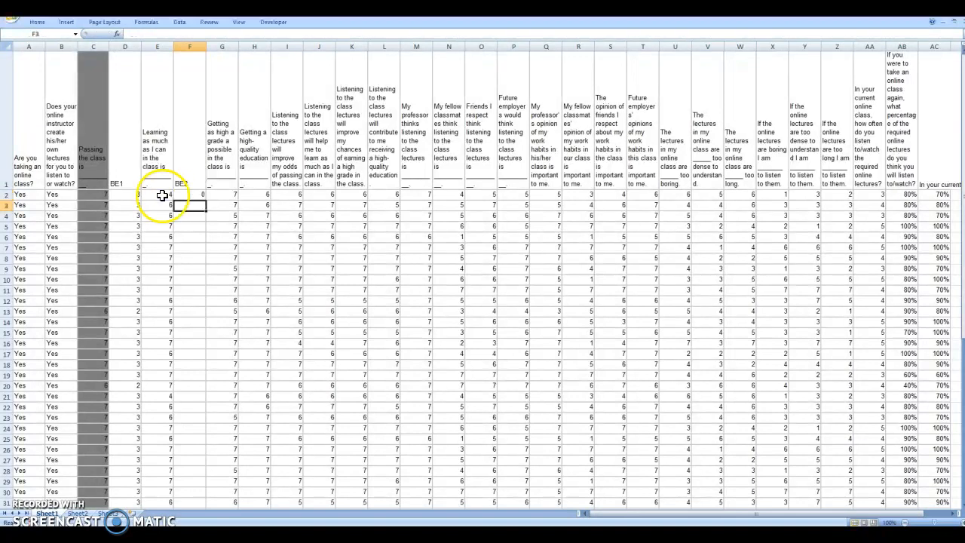
# Copy the BE2 formula from F2 down through cell F43
pyautogui.click(185, 196)
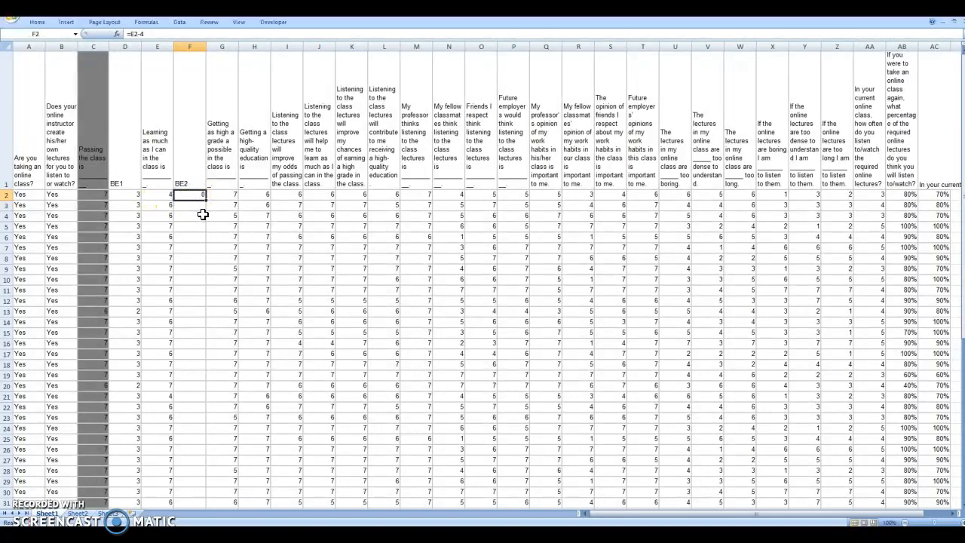
pyautogui.rightClick(195, 202)
pyautogui.click(210, 210)
pyautogui.moveTo(190, 207); pyautogui.dragTo(176, 491)
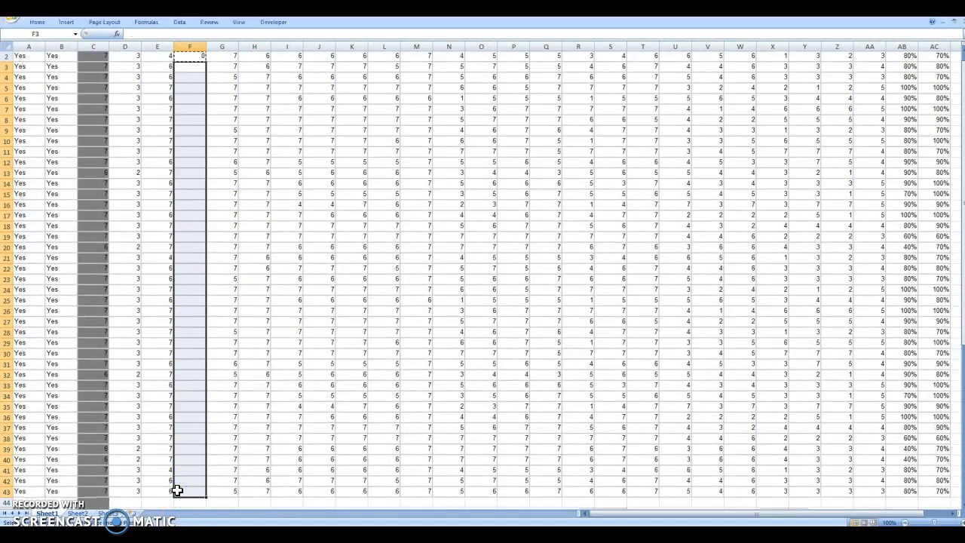
pyautogui.rightClick(176, 491)
pyautogui.click(205, 356)
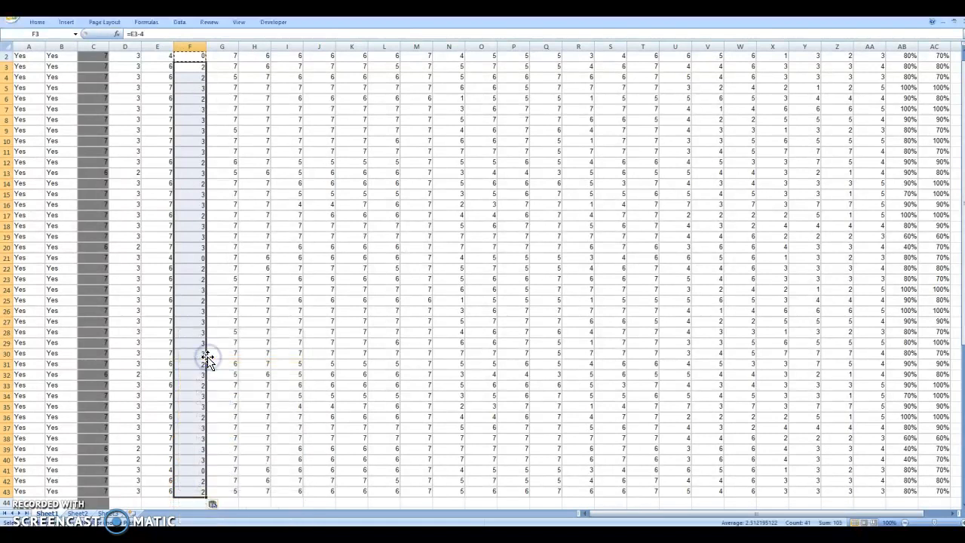
# Fill the original "Learning as much as I can" column E with dark gray and check the formulas in D2 and F2
pyautogui.scroll(1, 192, 400)
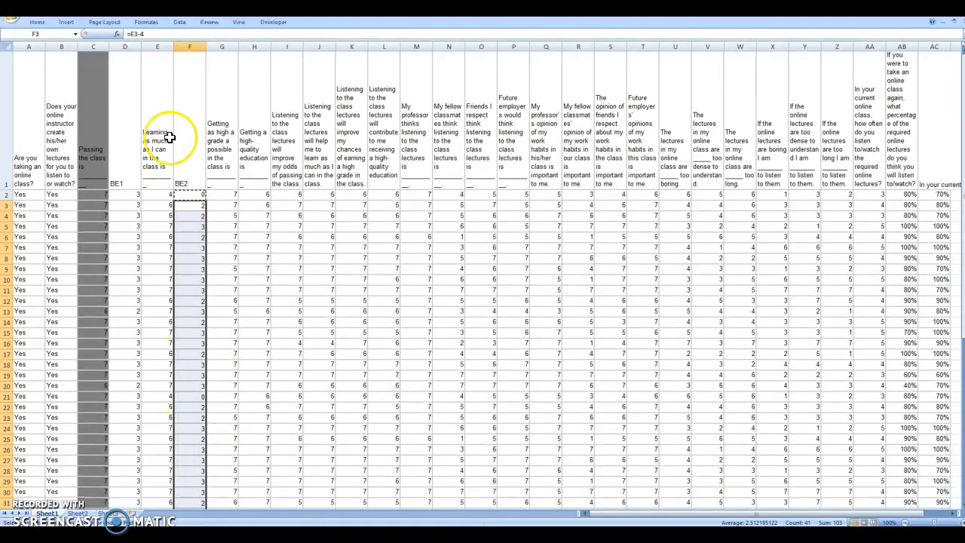
pyautogui.rightClick(156, 47)
pyautogui.click(213, 38)
pyautogui.click(119, 197)
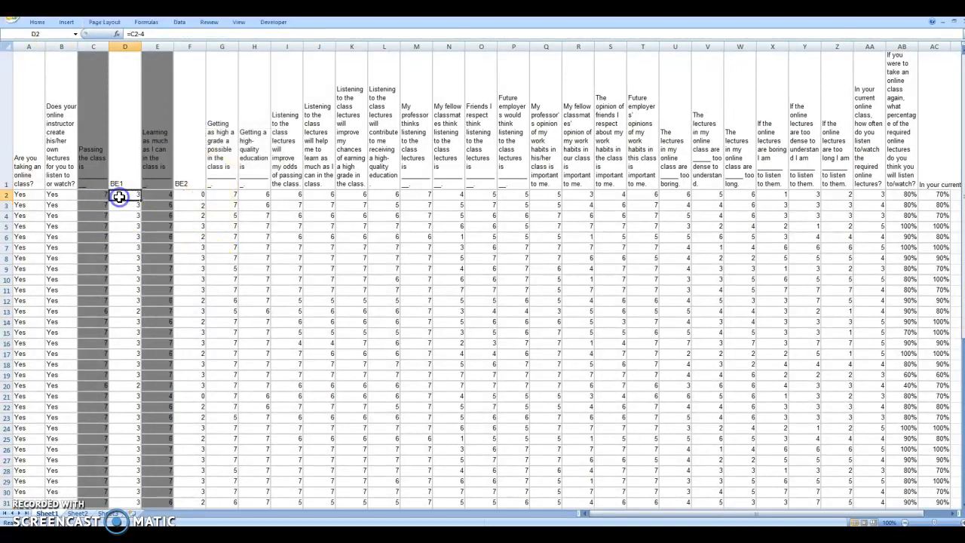
pyautogui.click(189, 194)
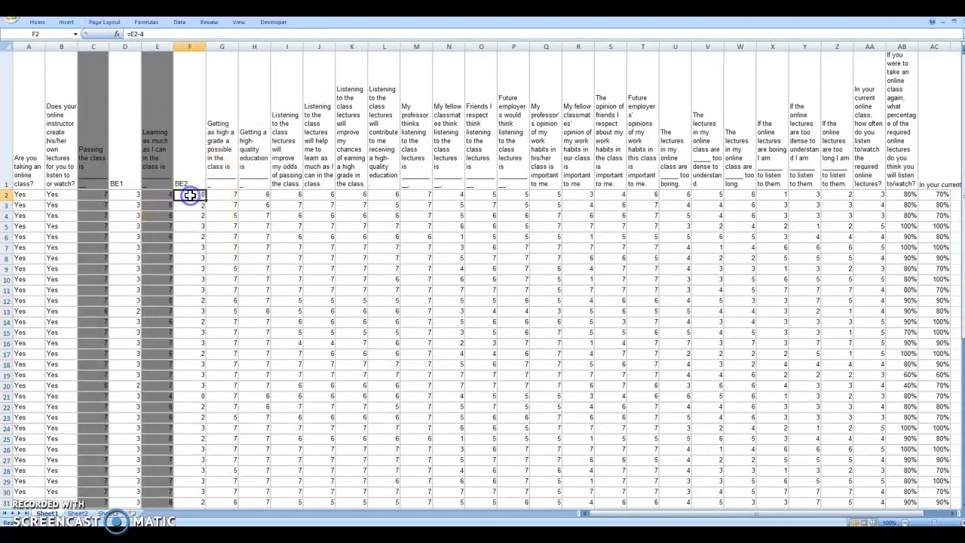
# Insert a blank column before the "Getting a high-quality education" column and head it BE3
pyautogui.click(256, 46)
pyautogui.rightClick(257, 46)
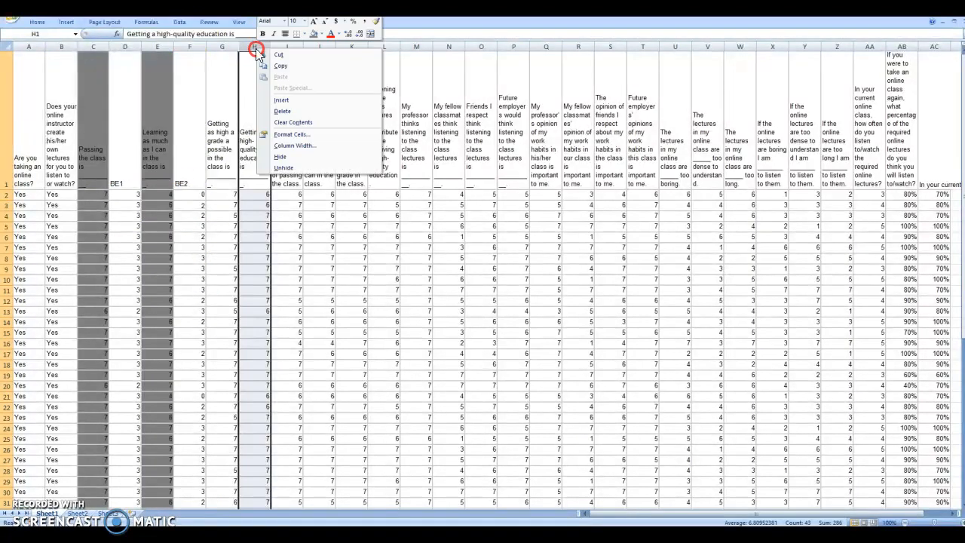
pyautogui.click(278, 99)
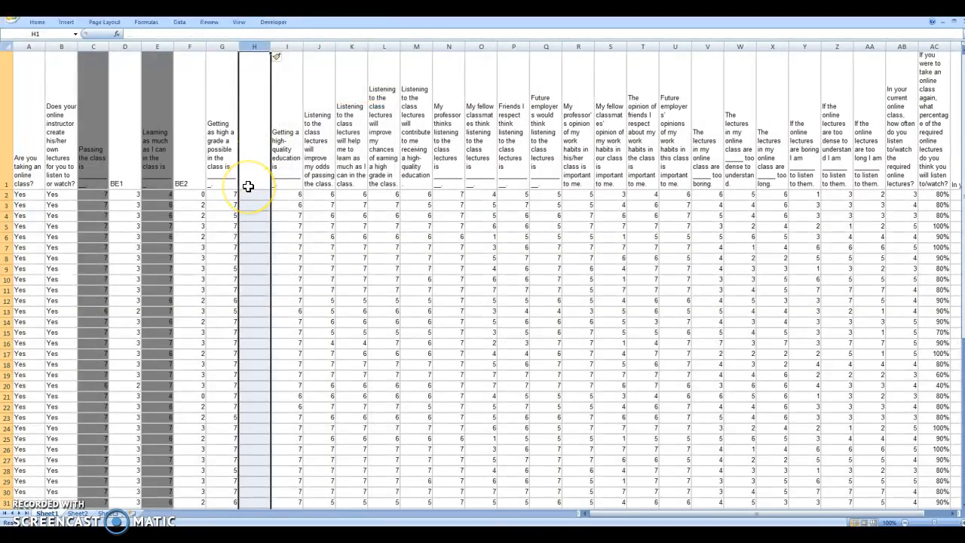
pyautogui.click(248, 186)
pyautogui.write('BE3')
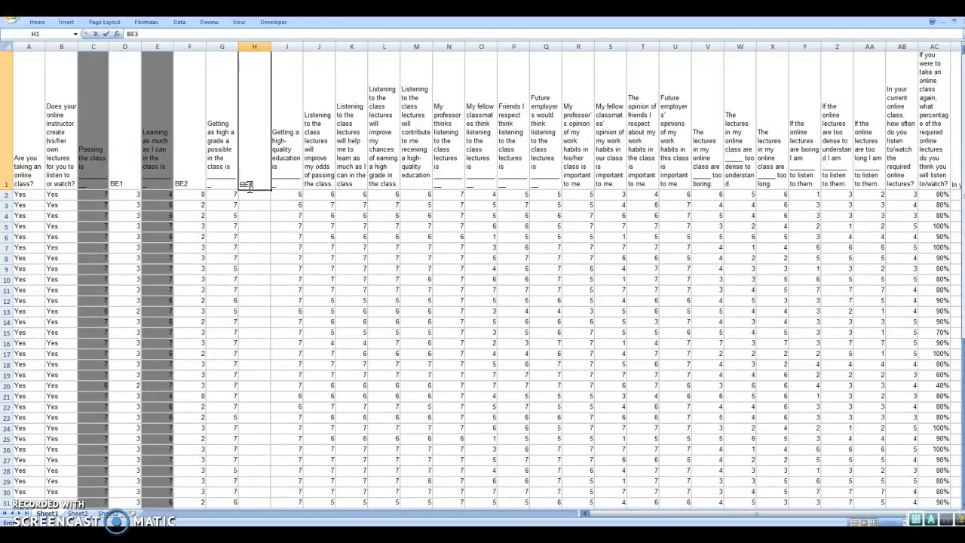
pyautogui.press('Return')
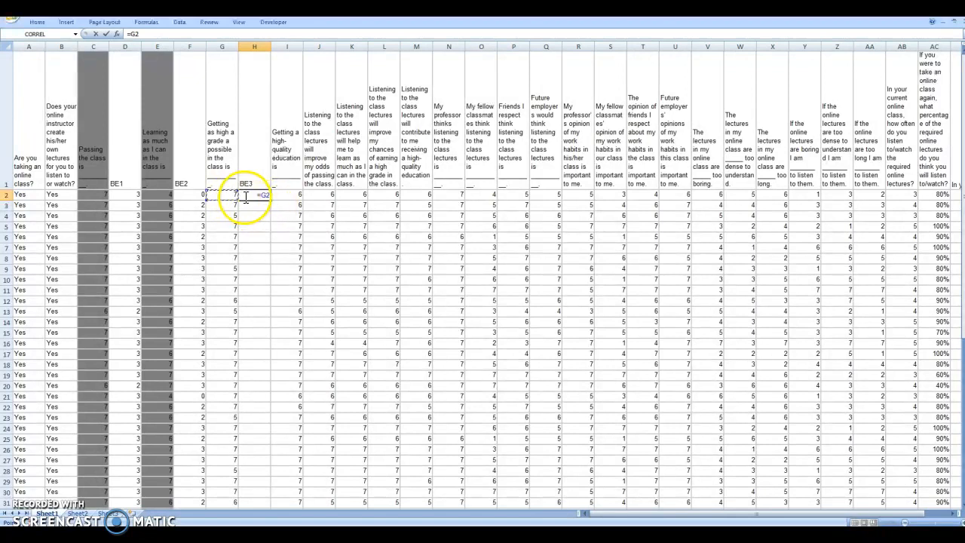
# Enter the formula =G2-4 in cell H2 and copy it down the BE3 column through H43
pyautogui.write('-4')
pyautogui.press('Return')
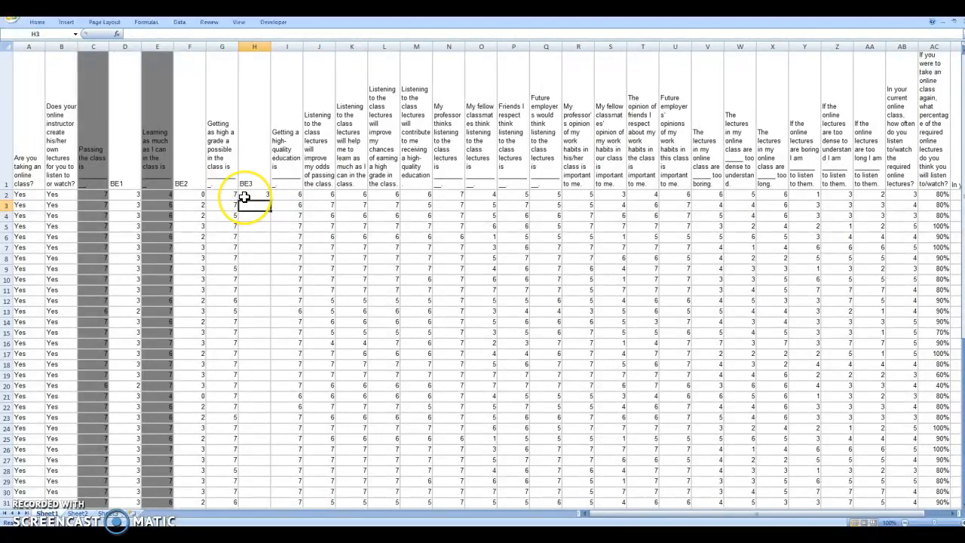
pyautogui.click(244, 196)
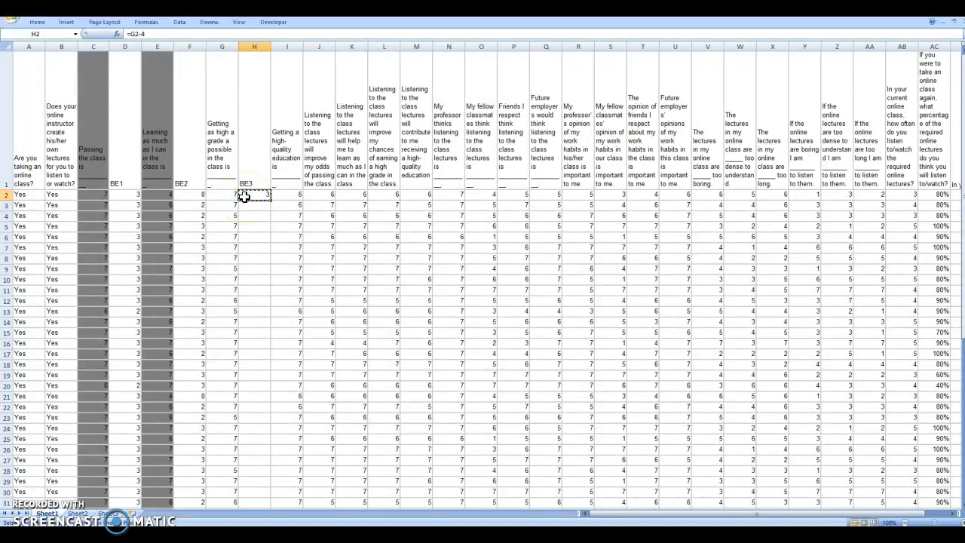
pyautogui.moveTo(251, 204); pyautogui.dragTo(253, 492)
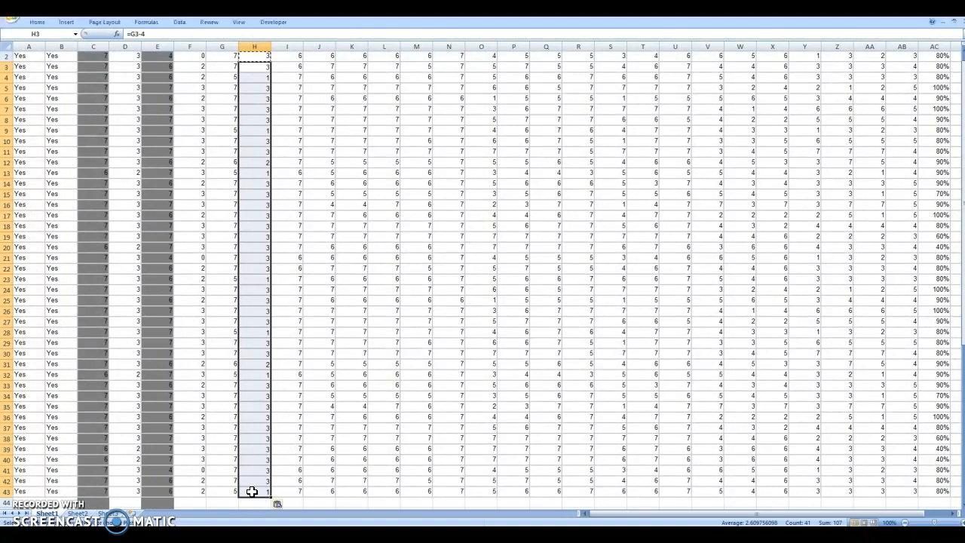
pyautogui.hotkey('ctrl', 'v')
# Fill the original "Getting as high a grade" column G with dark gray
pyautogui.click(219, 47)
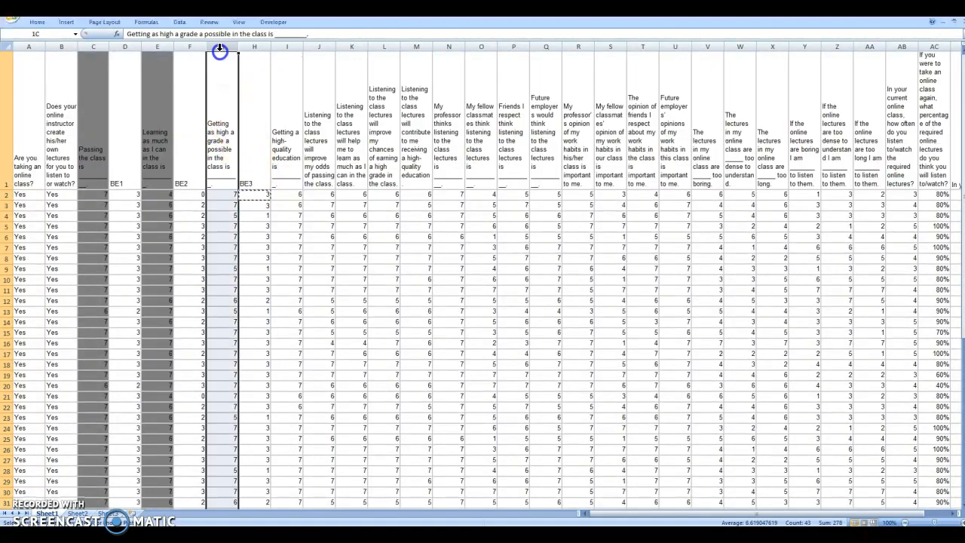
pyautogui.rightClick(220, 48)
pyautogui.click(276, 37)
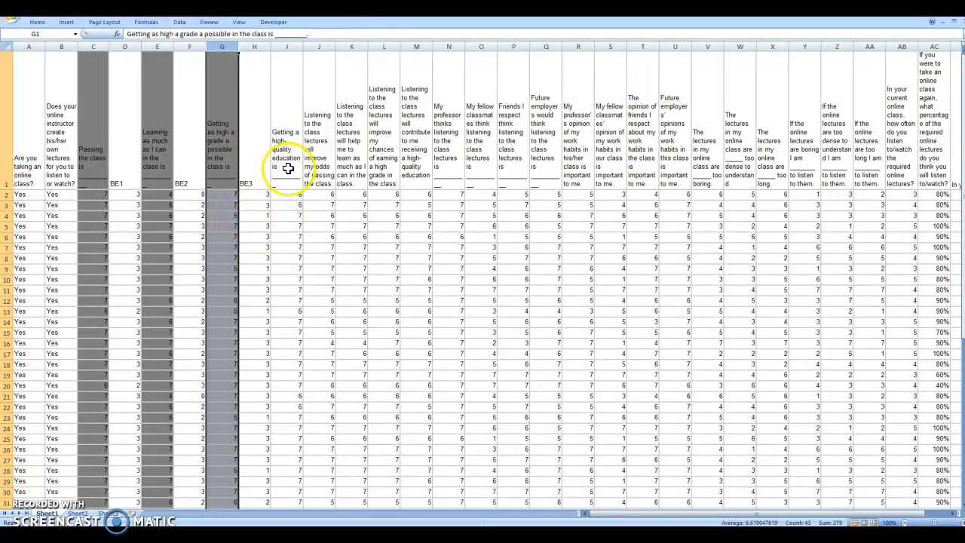
# Review the question headings in I1, N1 and O1 on high-quality education and what the professor and classmates think of listening
pyautogui.click(281, 143)
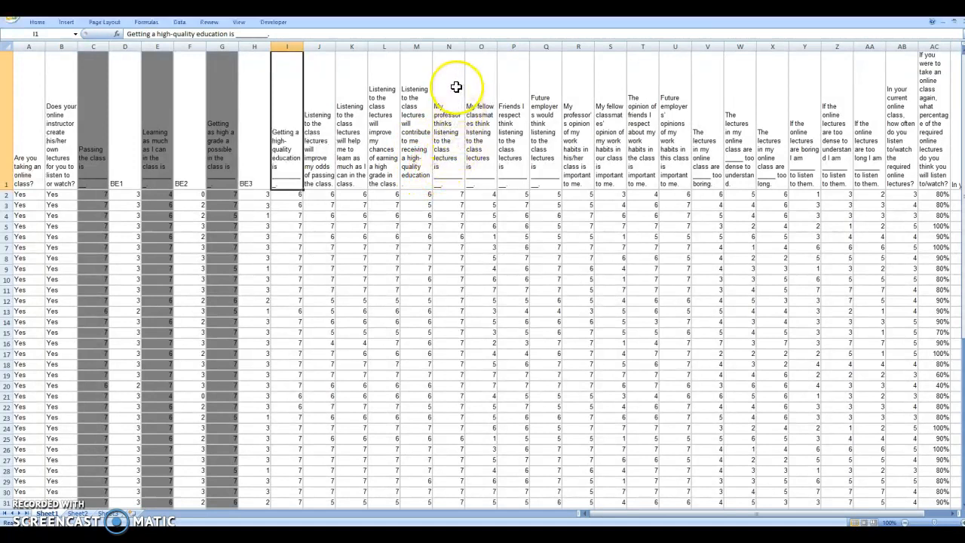
pyautogui.click(445, 157)
pyautogui.click(471, 156)
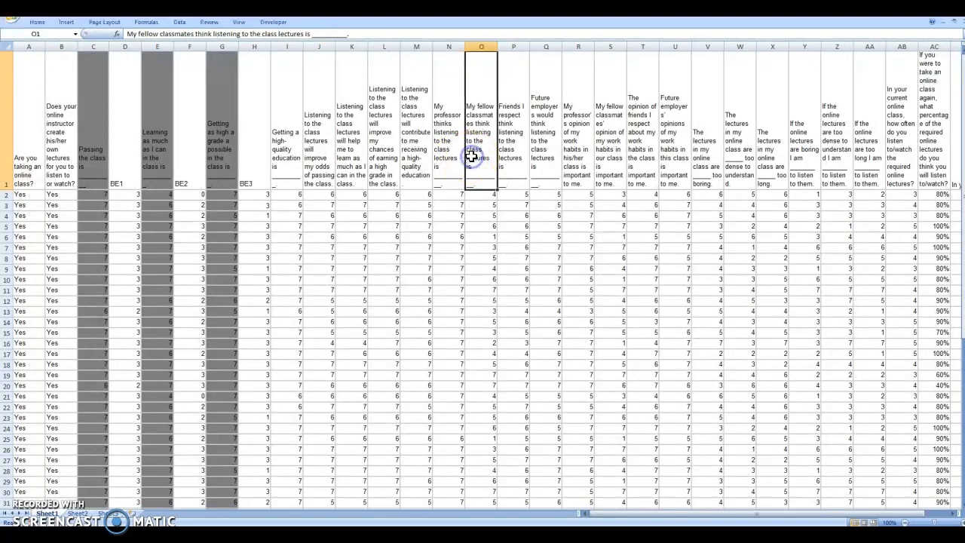